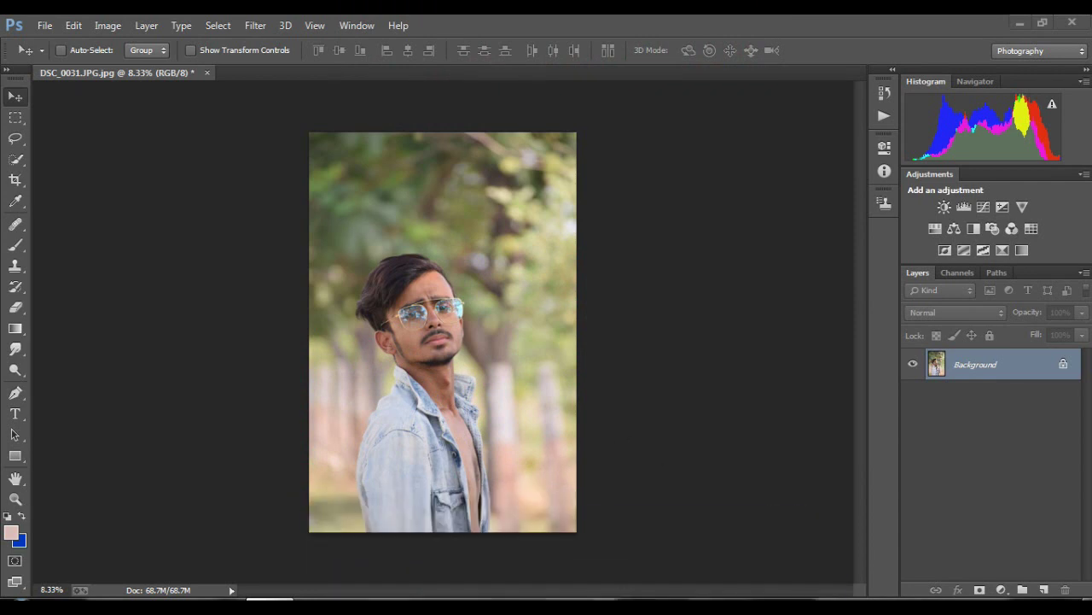
- Duplicate the Background layer and launch the Camera Raw Filter on the copy
left_click_drag(992, 367, 1043, 590)
left_click(255, 24)
left_click(300, 118)
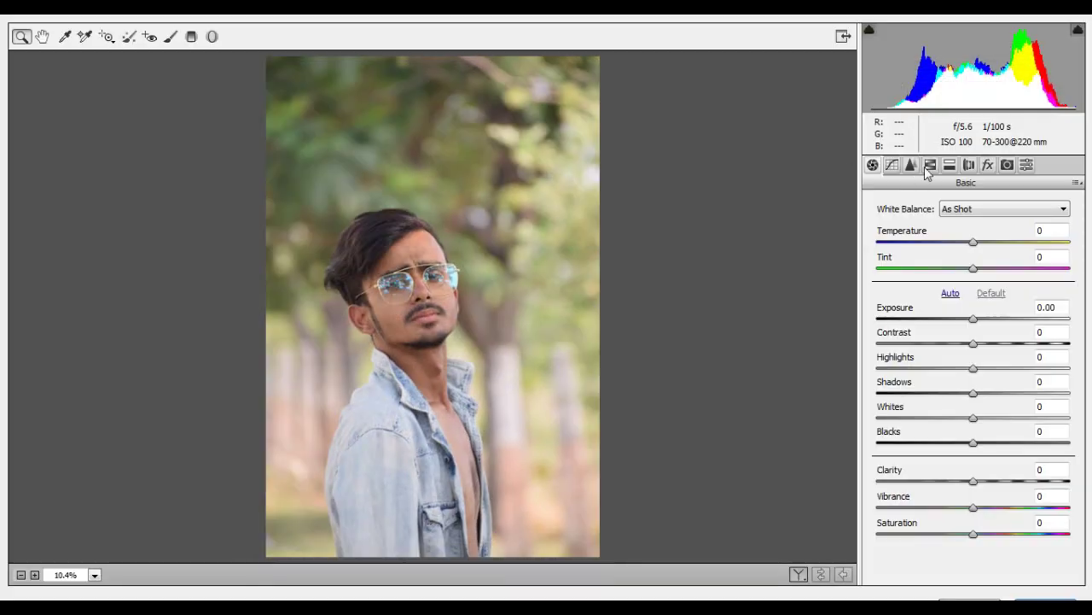
- In Camera Raw HSL, boost Yellows and Greens saturation, shift their hues toward teal, and apply
left_click(931, 164)
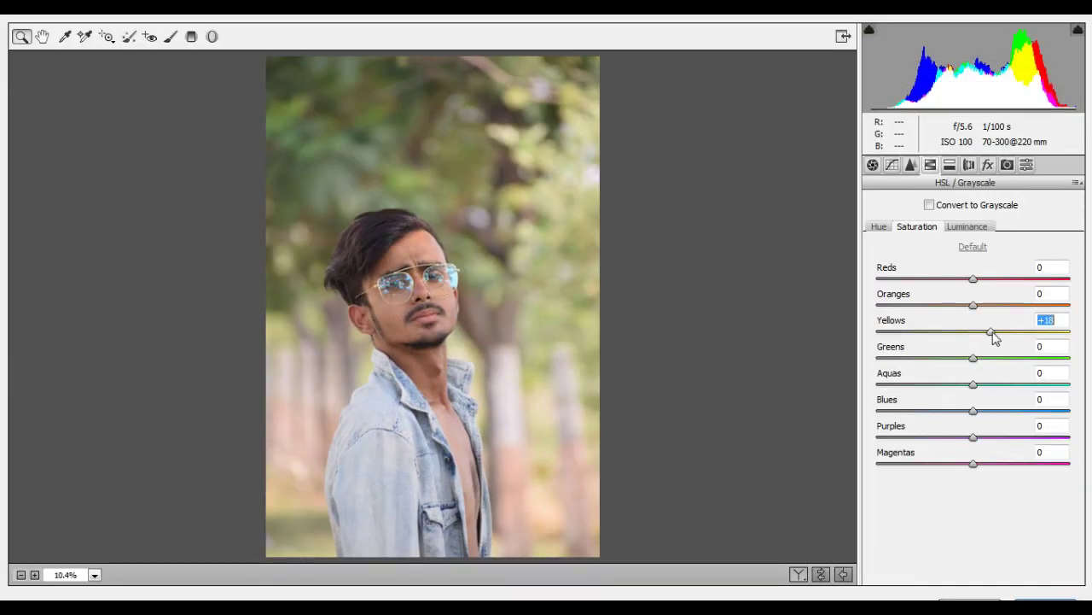
left_click_drag(995, 336, 1070, 331)
left_click_drag(1011, 358, 1063, 365)
left_click(879, 226)
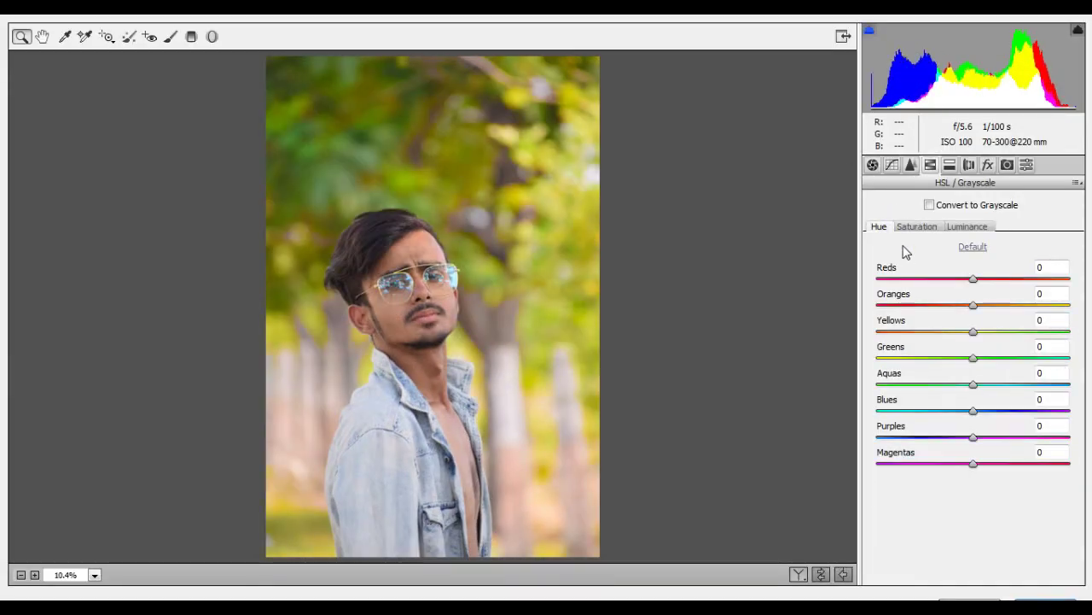
left_click_drag(973, 331, 1066, 330)
left_click_drag(973, 358, 1067, 361)
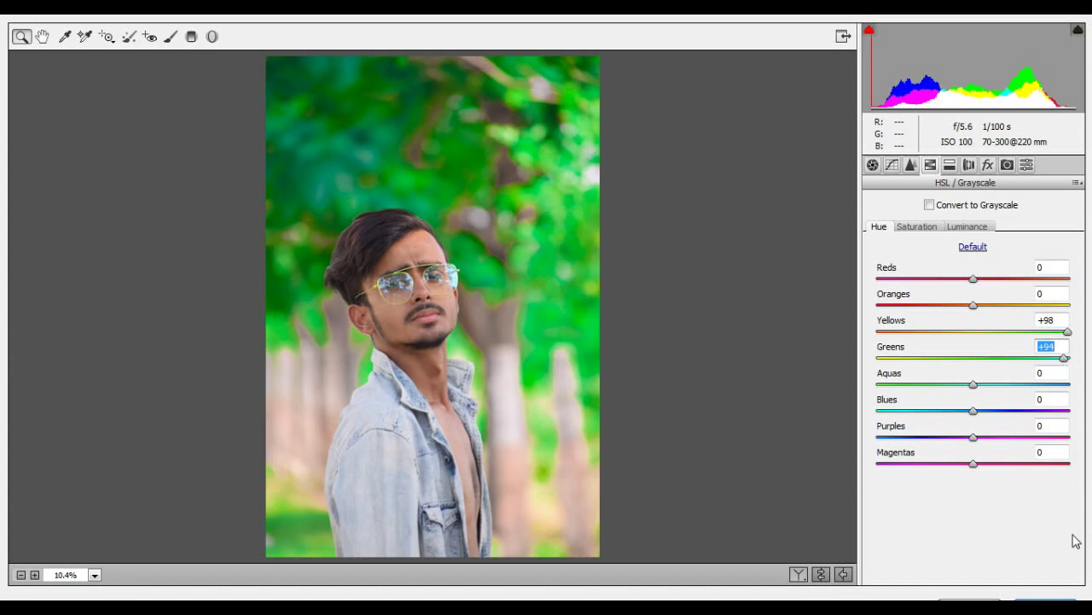
left_click(1046, 600)
- Add an Absolute Selective Color layer removing magenta and yellow from Greens and yellow from Yellows
left_click(1003, 589)
left_click(982, 584)
left_click(789, 206)
left_click(779, 237)
left_click_drag(732, 275, 705, 276)
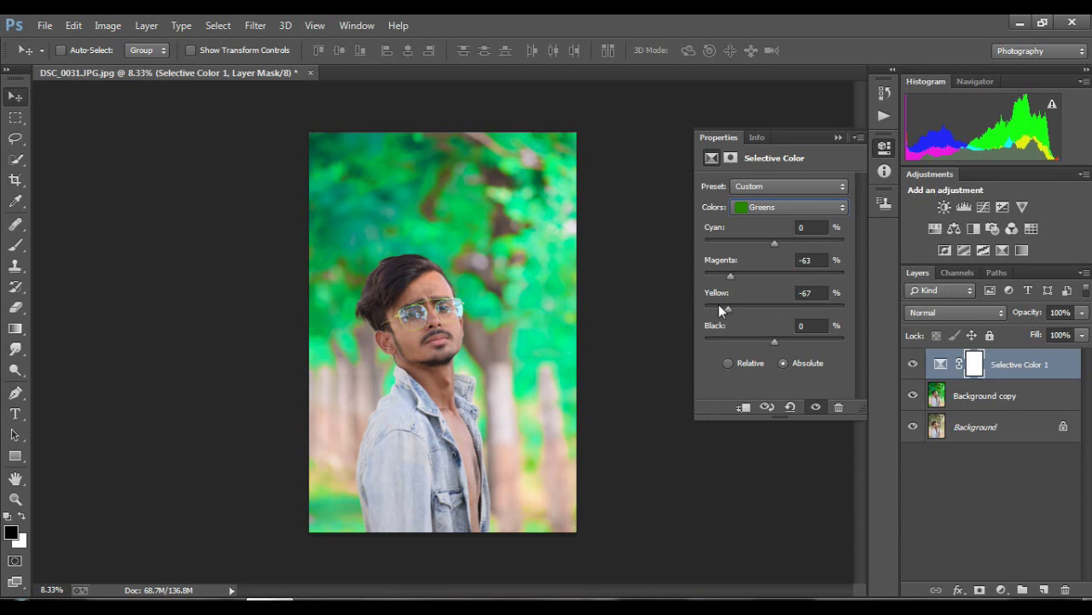
left_click_drag(774, 308, 705, 308)
left_click(790, 207)
left_click(782, 238)
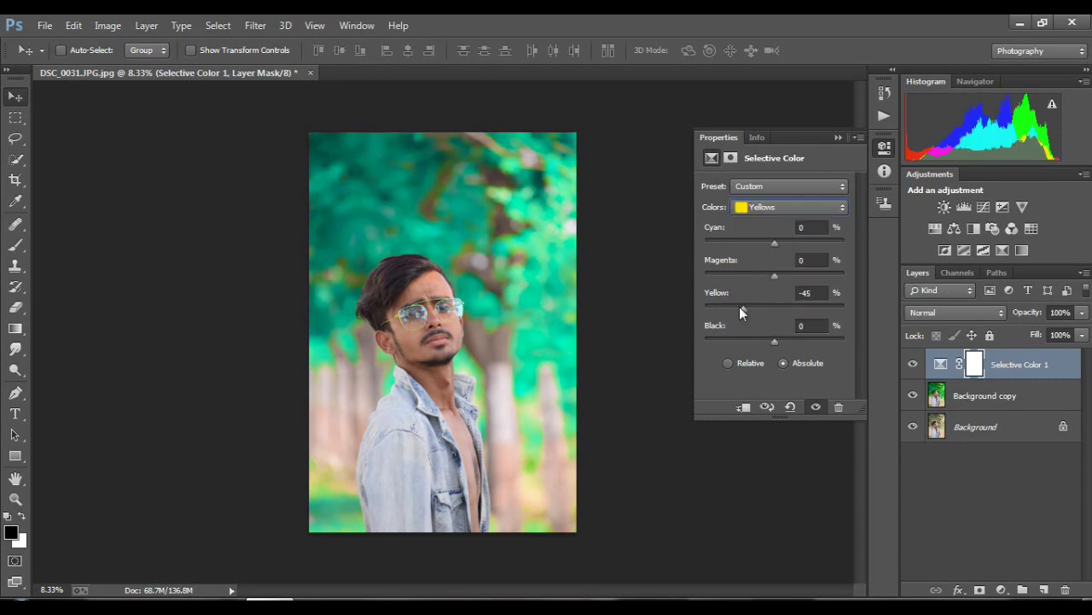
left_click(838, 138)
- Merge the Selective Color layer down into Background copy
right_click(983, 378)
left_click(713, 472)
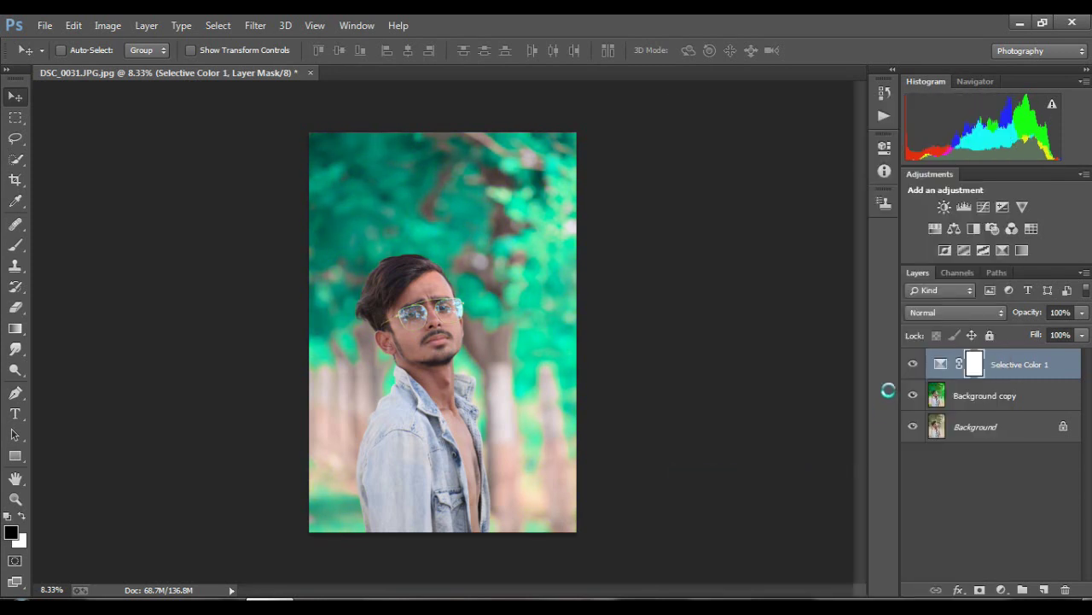
left_click(254, 25)
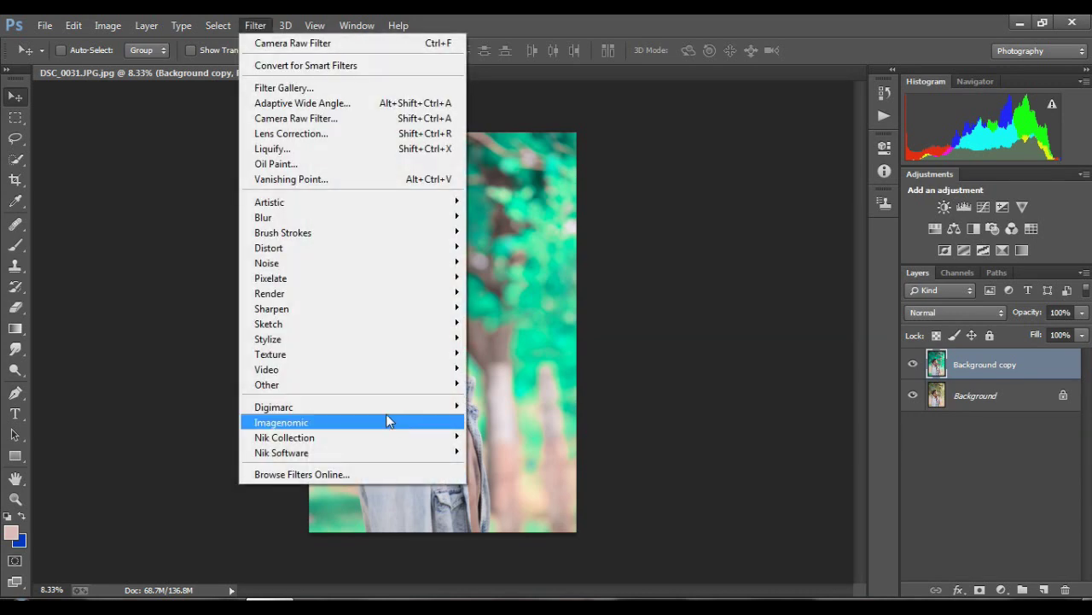
- Run Imagenomic Portraiture skin smoothing on the Background copy layer
left_click(497, 439)
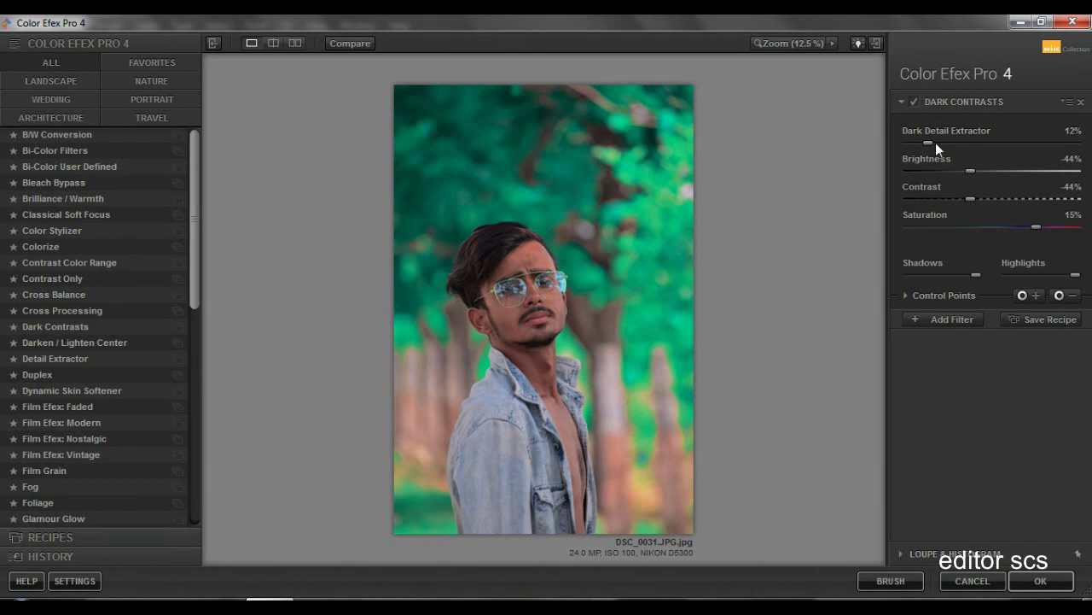
- Set Dark Contrasts to 16% and -39%, with control points on chin, jacket, glasses and collar
left_click(935, 143)
left_click(978, 171)
left_click(1059, 295)
left_click(519, 342)
left_click(1067, 297)
left_click(555, 443)
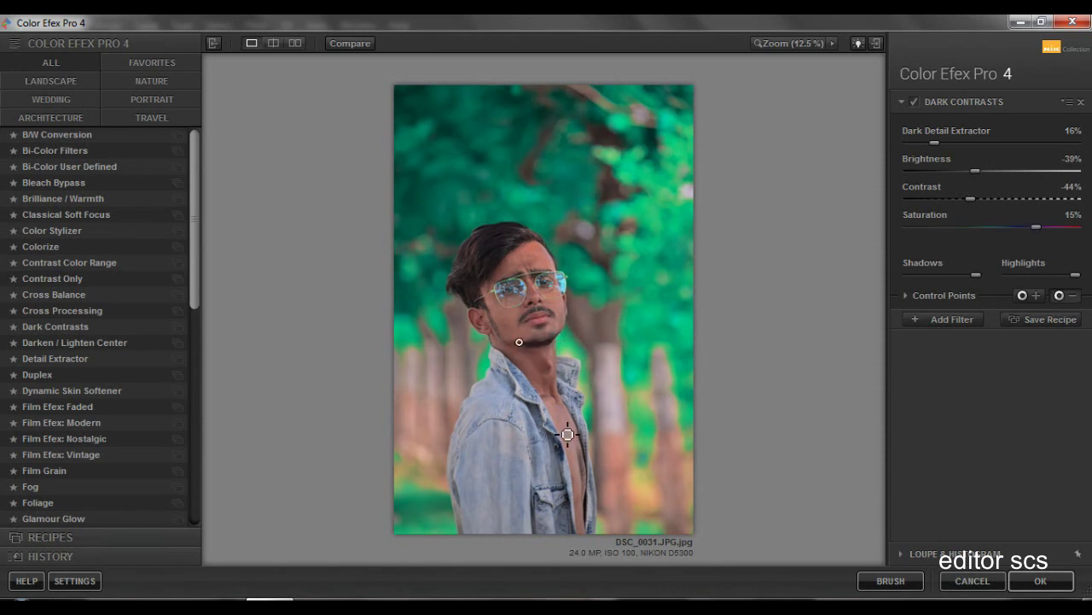
left_click(1059, 296)
left_click(524, 280)
left_click(1074, 295)
left_click(551, 381)
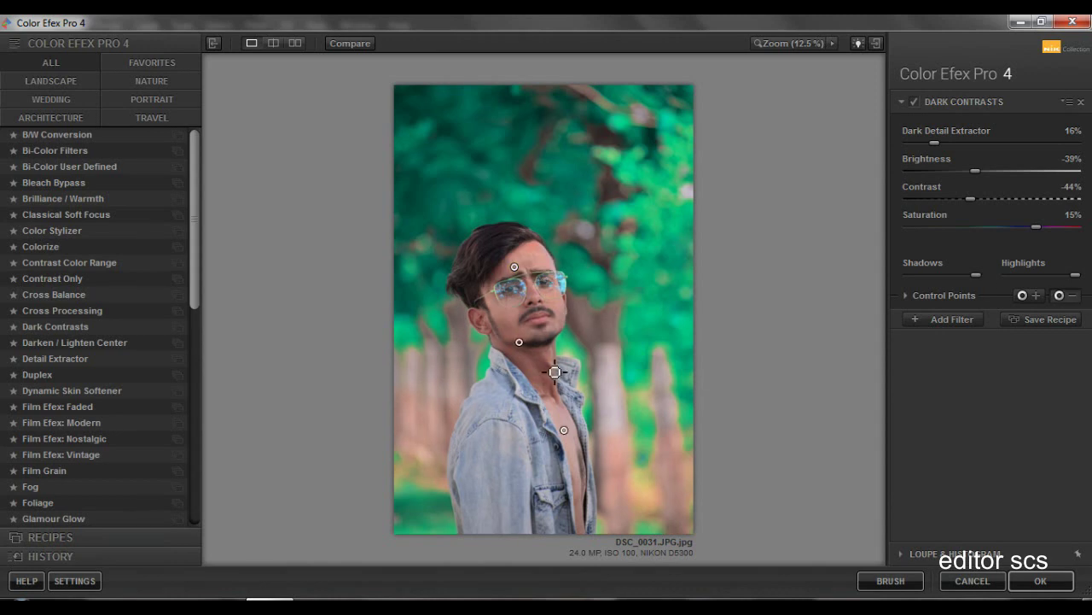
- Add Dynamic Skin Softener as a second filter, plus an empty third filter slot
left_click(954, 321)
left_click(139, 390)
left_click(916, 321)
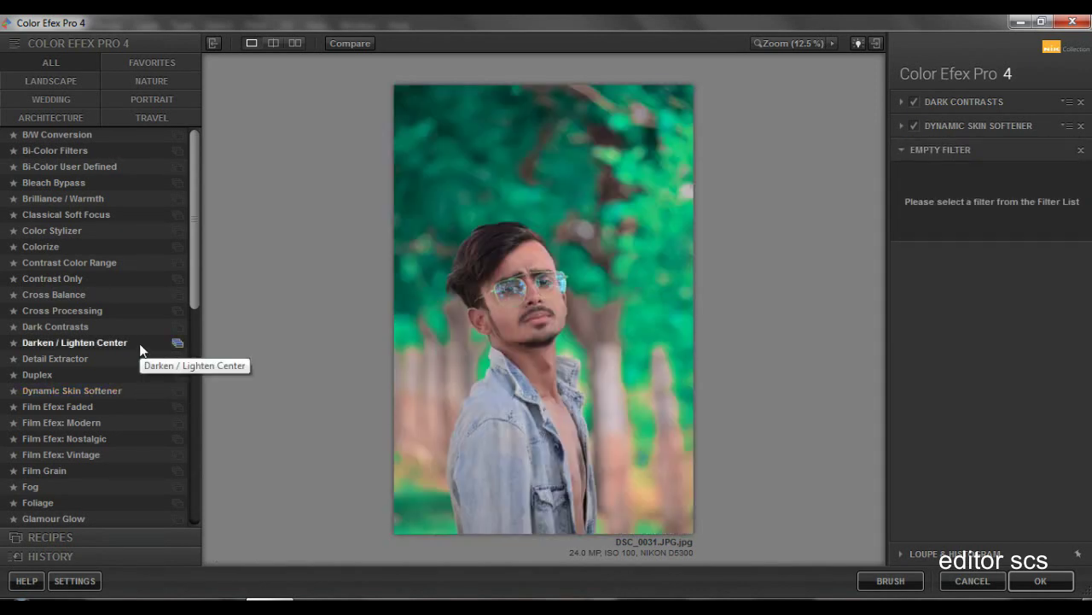
- Apply the Color Efex Pro 4 filter stack and return to Photoshop
left_click(1041, 580)
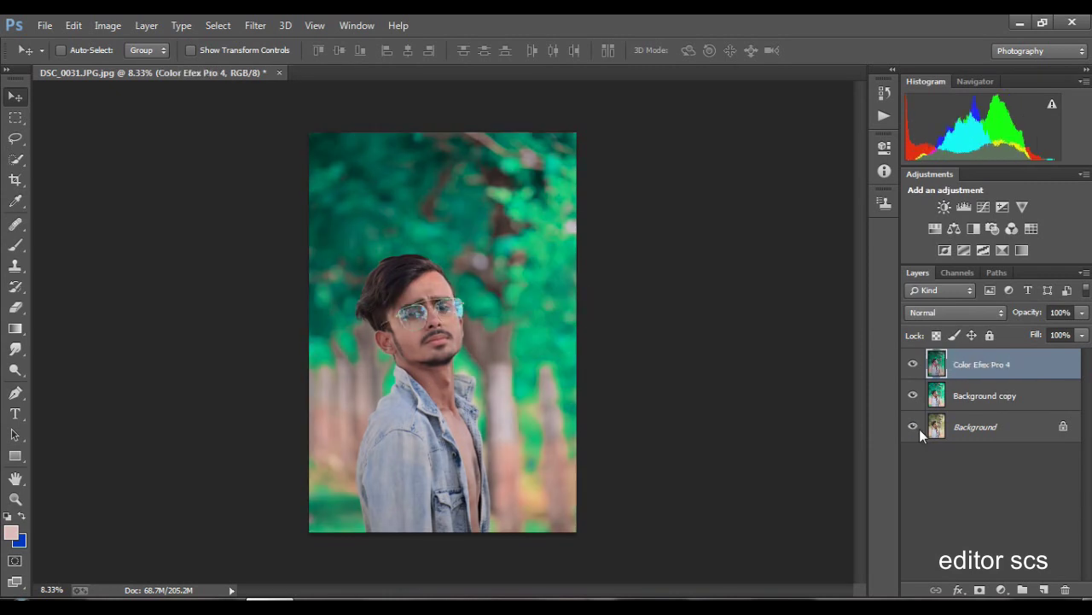
- Merge the Color Efex layer down and run Noiseware Professional, checking forehead and full-photo previews
key("Delete")
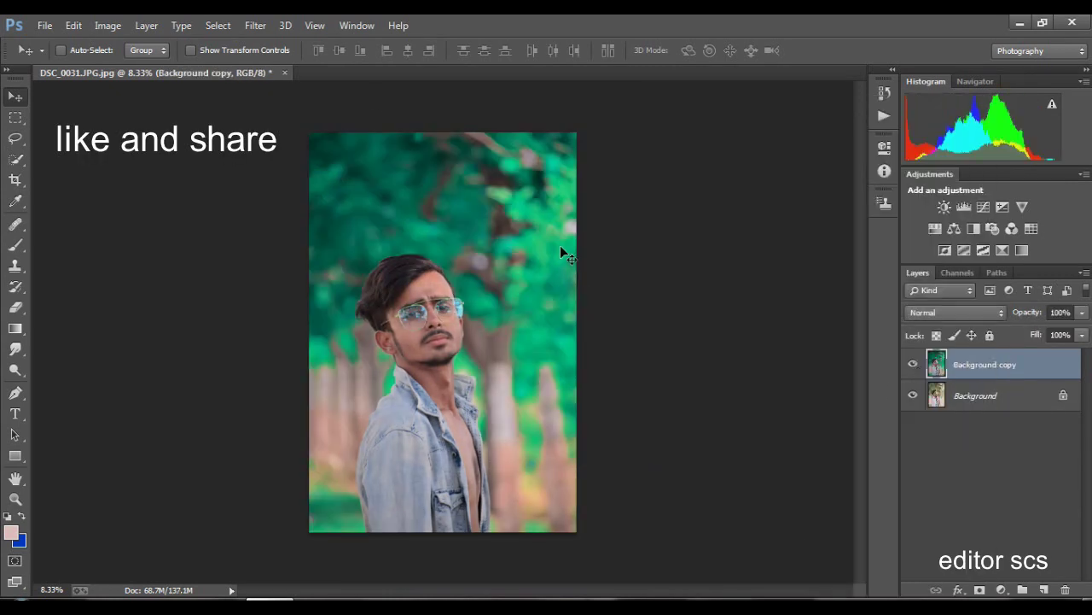
left_click(253, 24)
left_click(530, 422)
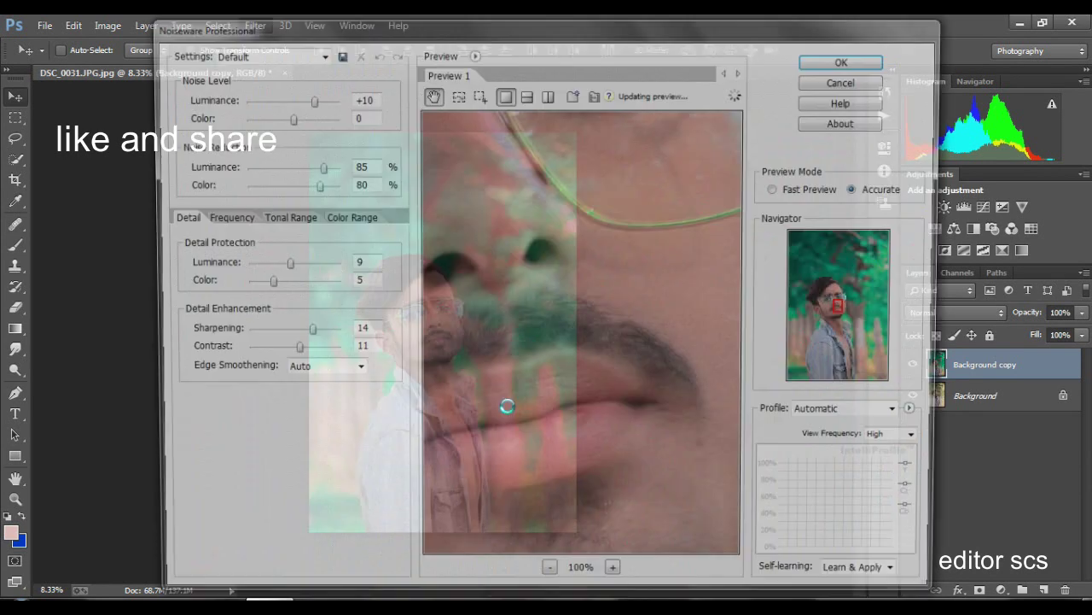
left_click_drag(555, 347, 697, 502)
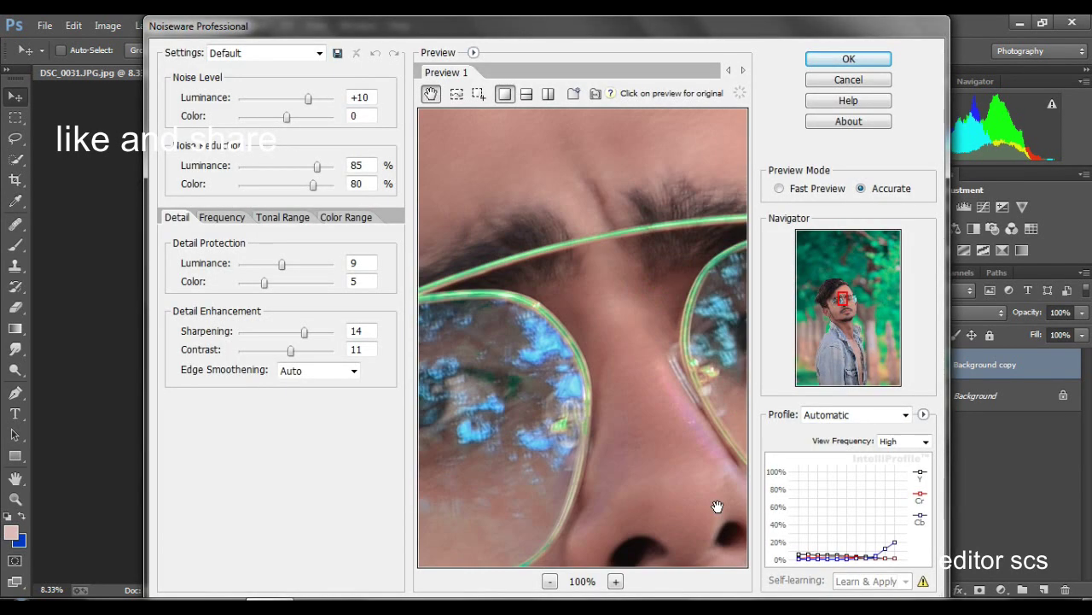
key("ctrl+0")
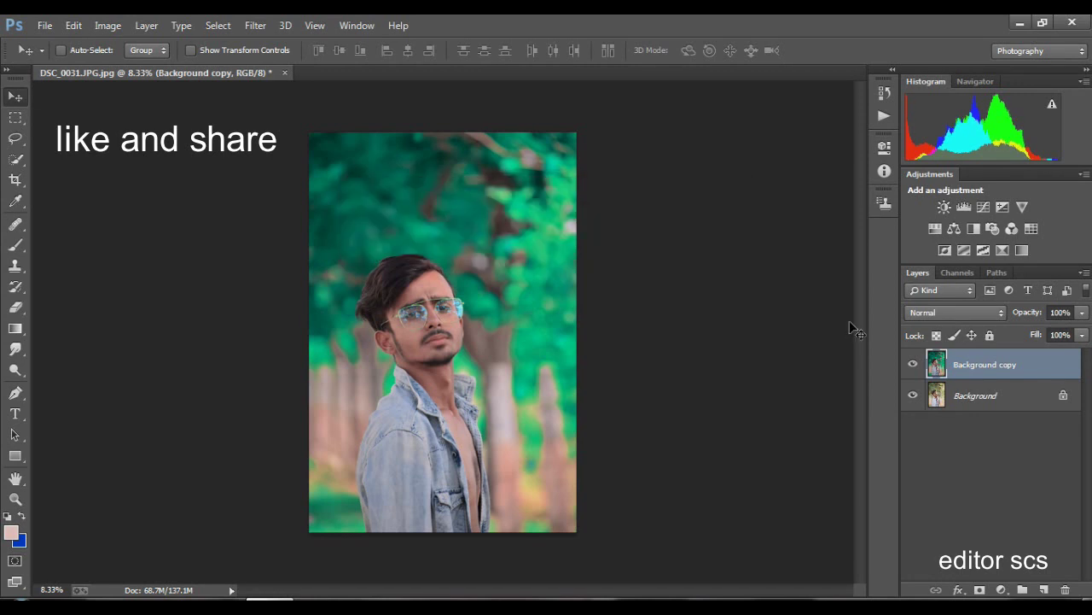
- In Camera Raw, set Yellows saturation -100, Greens -53, boost Aquas, Oranges luminance +25, vignette -33
left_click(255, 24)
left_click(285, 118)
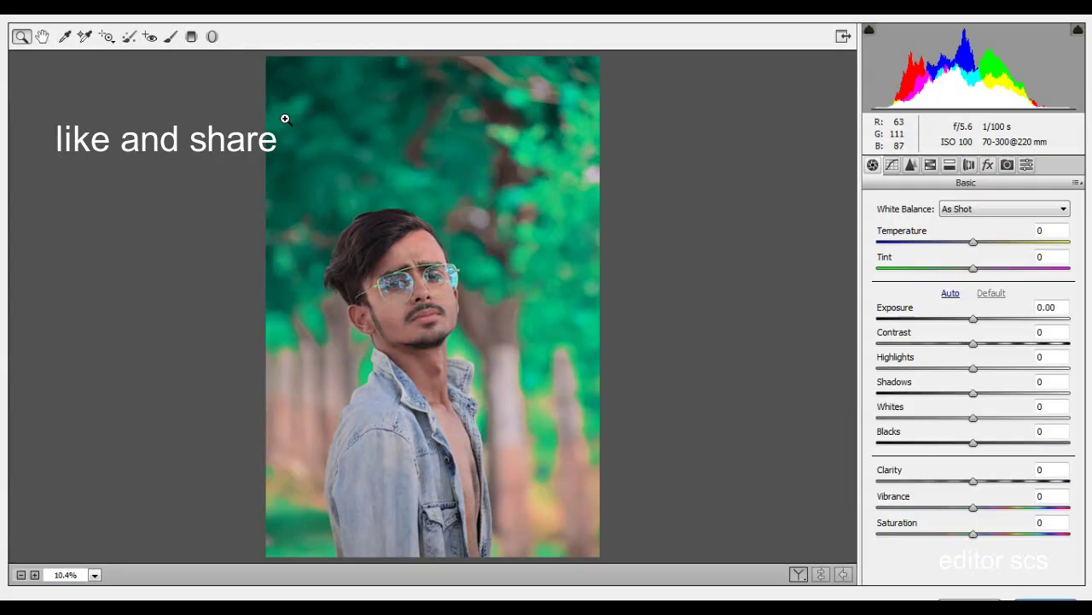
left_click(949, 165)
left_click(917, 226)
mouse_move(973, 331)
left_mouse_down()
mouse_move(882, 333)
mouse_move(894, 362)
mouse_move(922, 358)
left_mouse_up()
left_click_drag(973, 384, 1046, 384)
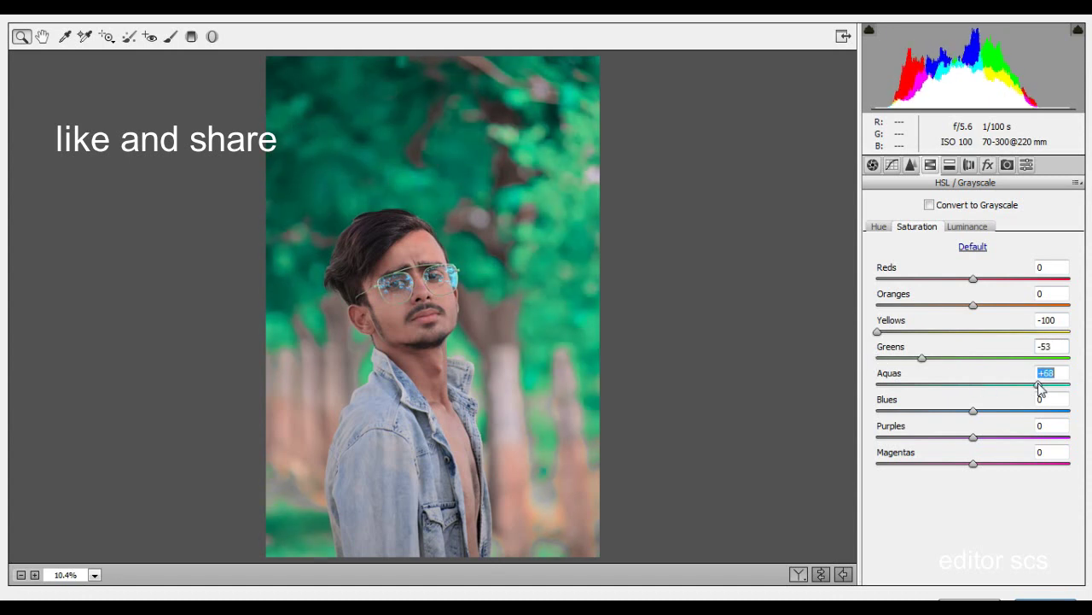
left_click(967, 226)
mouse_move(973, 305)
left_mouse_down()
mouse_move(1017, 308)
mouse_move(999, 307)
left_mouse_up()
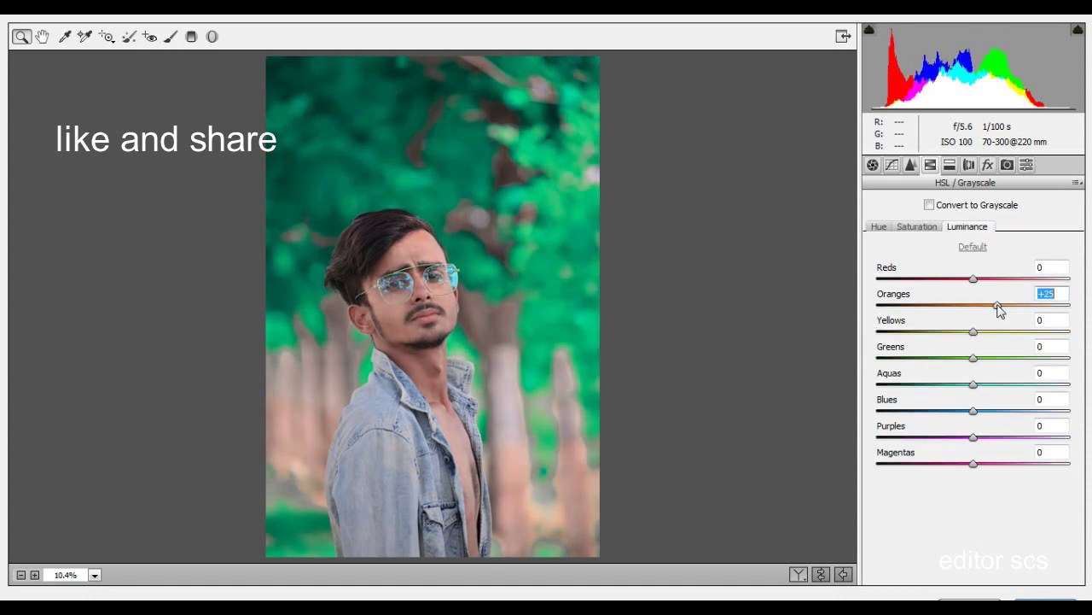
left_click(987, 164)
mouse_move(965, 375)
left_mouse_down()
mouse_move(941, 372)
mouse_move(973, 397)
mouse_move(955, 424)
left_mouse_up()
left_click(1045, 604)
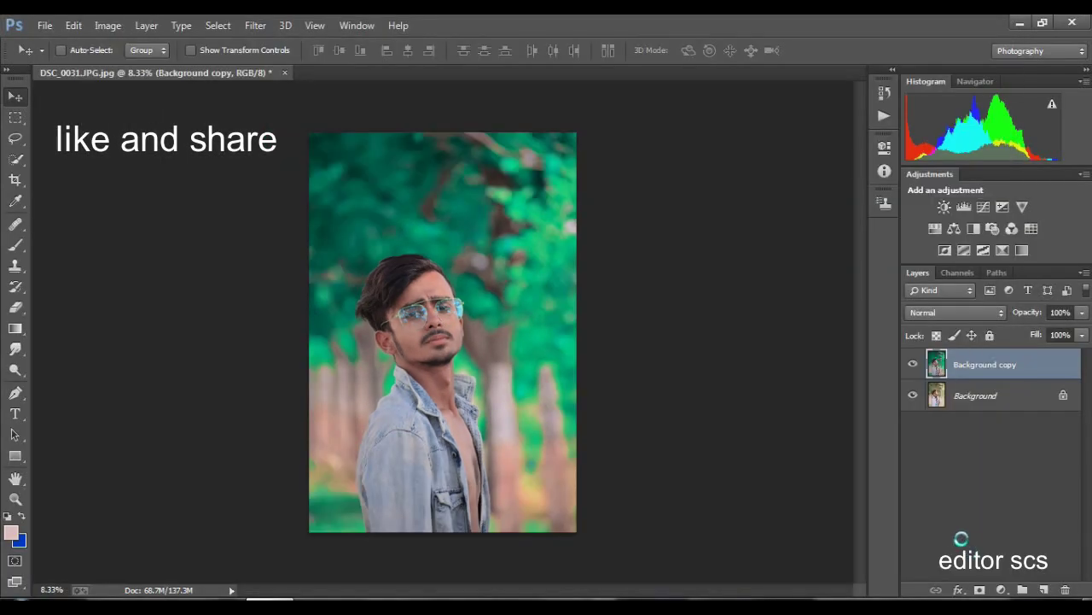
- Duplicate Background copy as Background copy 2, lasso the head, and open Liquify on it
right_click(995, 366)
left_click(709, 152)
key("Return")
key("l")
left_click_drag(371, 237, 363, 239)
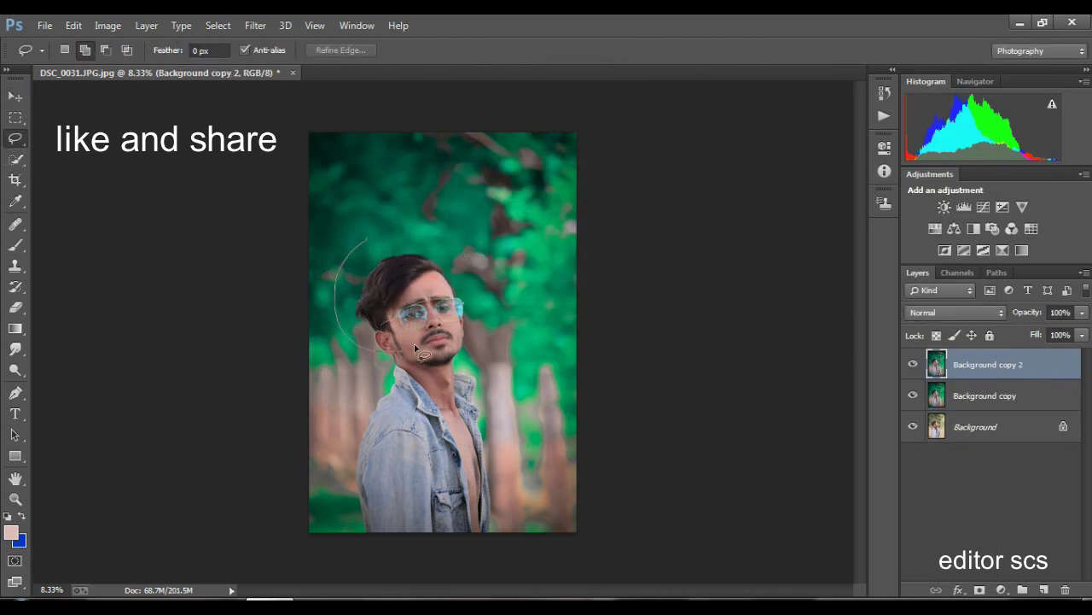
left_click(255, 25)
left_click(306, 144)
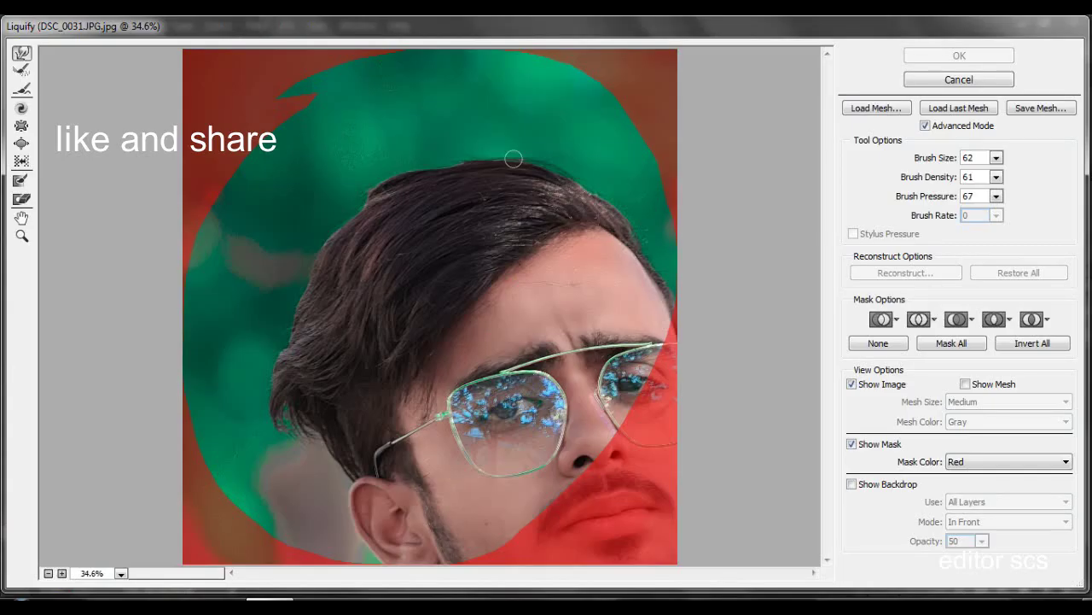
- In Liquify, use a 406 brush to push the hair's left edge outward, then apply it
left_click_drag(996, 159, 946, 179)
left_click_drag(918, 177, 719, 171)
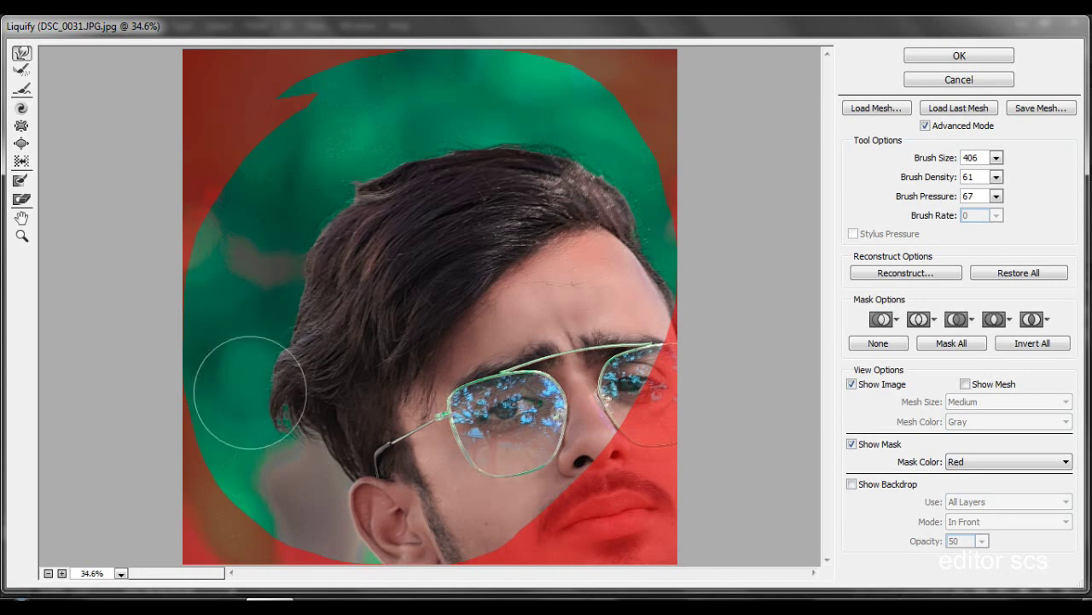
mouse_move(263, 335)
left_mouse_down()
mouse_move(292, 246)
mouse_move(281, 273)
mouse_move(329, 204)
left_mouse_up()
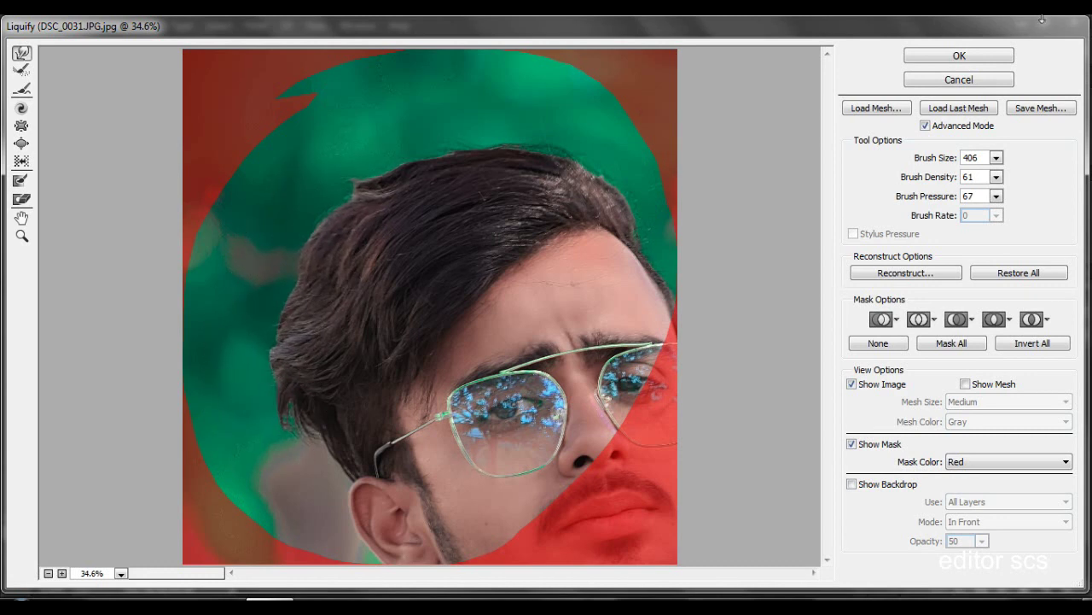
left_click(1003, 56)
right_click(445, 271)
- Deselect, compare the liquified layer, then merge Background copy 2 down into Background copy
left_click(447, 267)
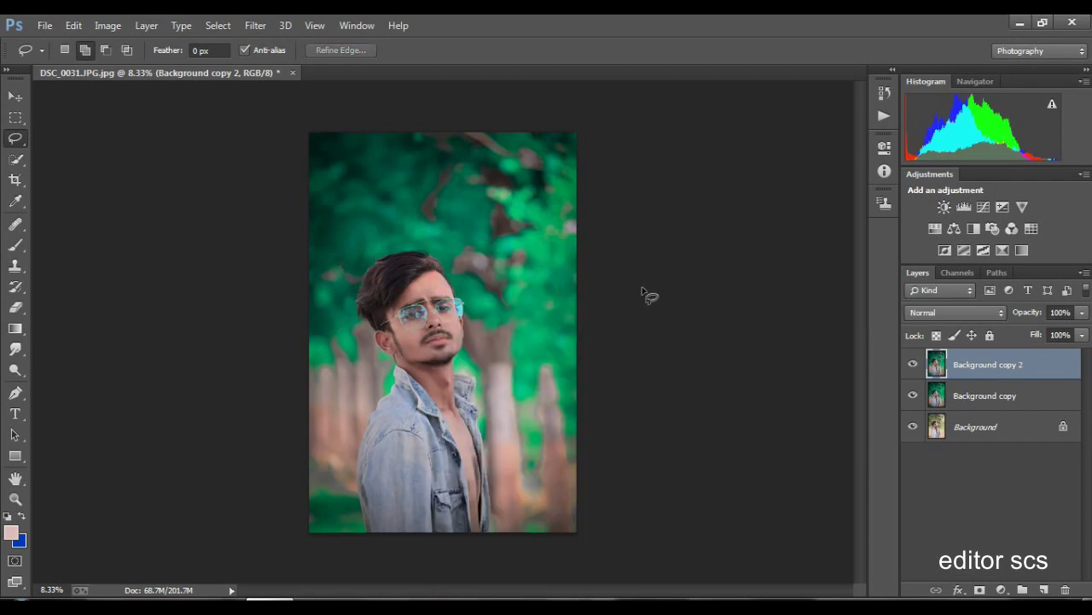
left_click(913, 364)
left_click(913, 364)
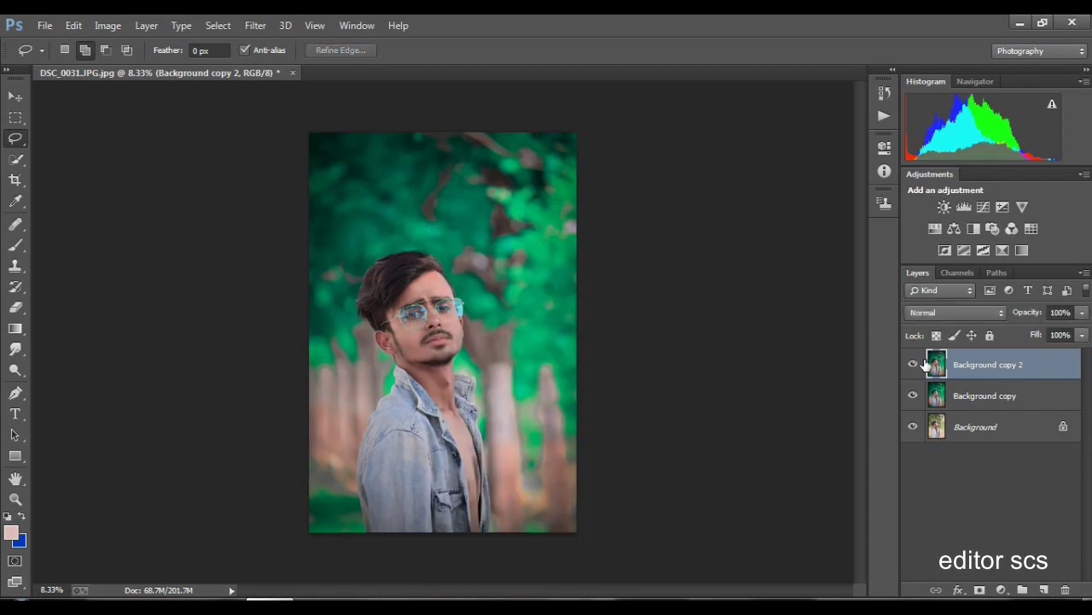
left_click(24, 309)
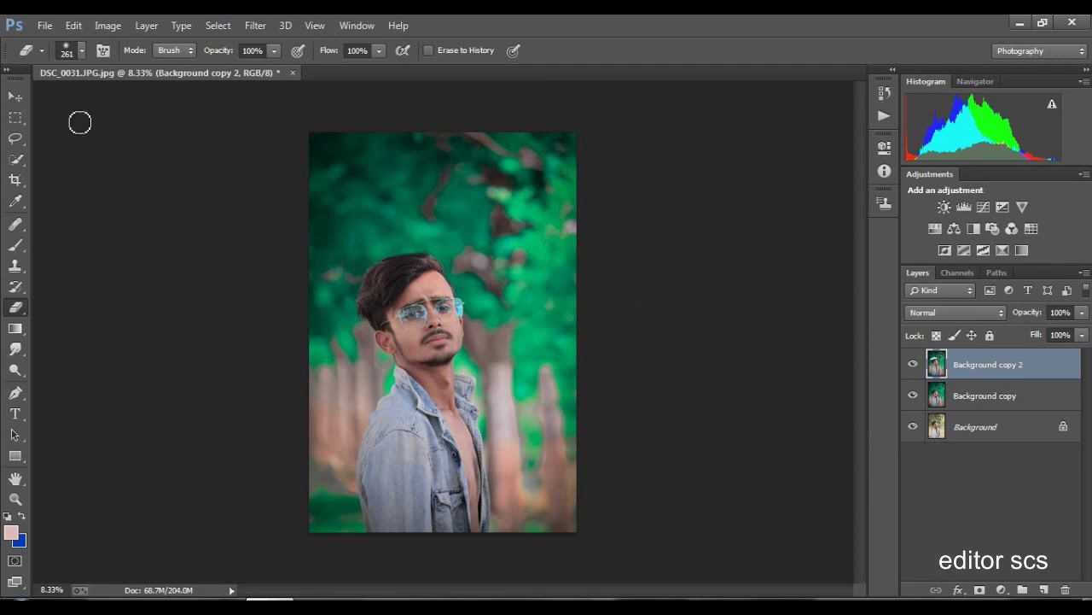
left_click(16, 96)
right_click(1017, 371)
left_click(708, 473)
double_click(914, 365)
- Select the Smudge tool, zoom in on the face, and set a 135 px brush
left_click(17, 352)
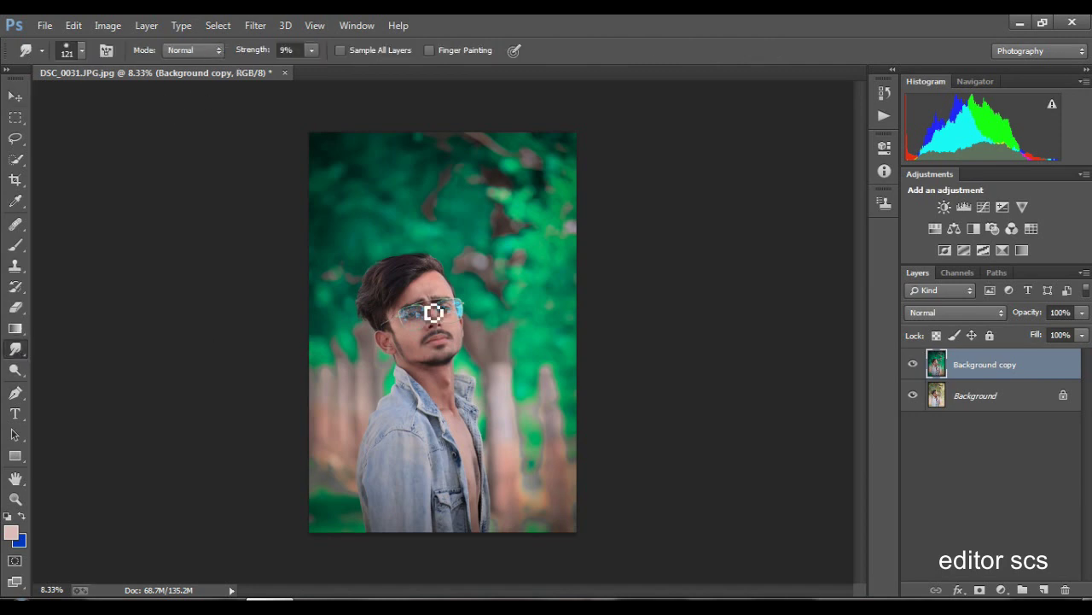
key("ctrl+plus")
key("ctrl+plus")
key("ctrl+plus")
key("ctrl+plus")
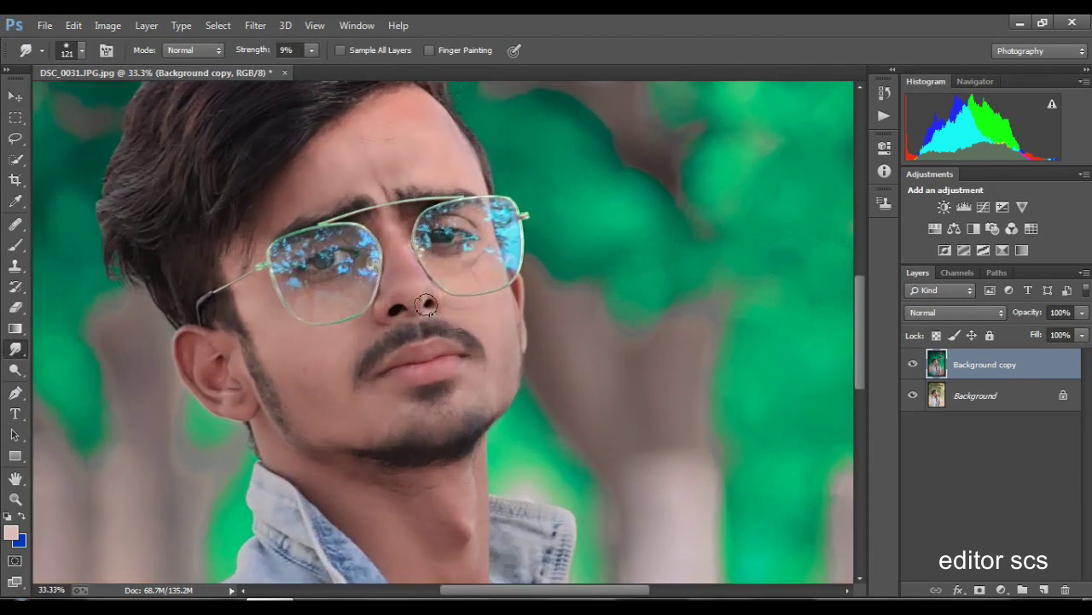
right_click(460, 164)
left_click_drag(498, 174, 493, 175)
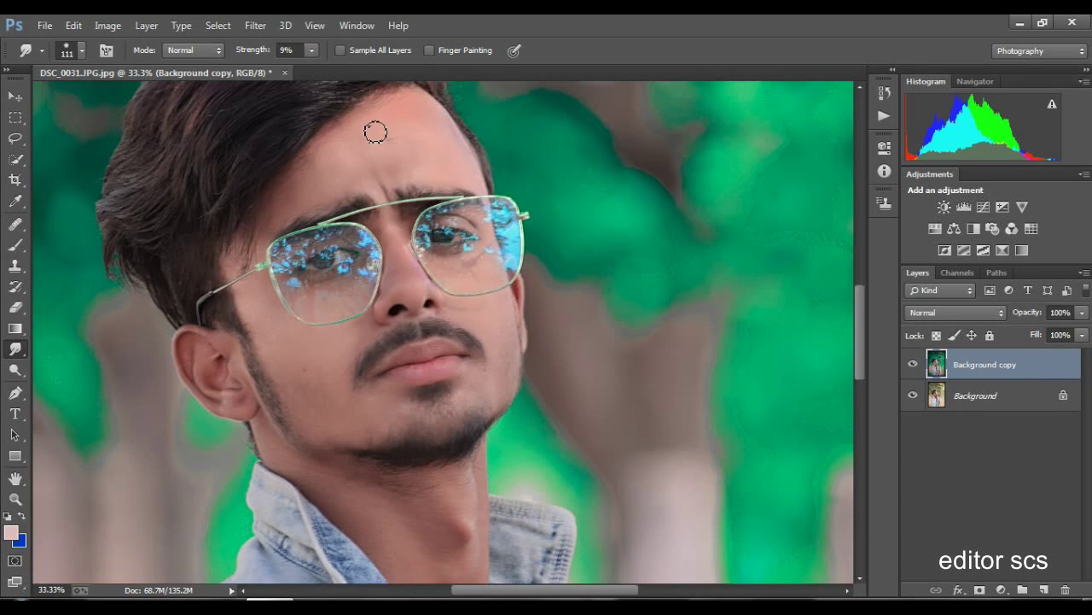
right_click(482, 161)
key("Return")
- Smudge the face, neck and chest smoother, then zoom out to the whole photo
left_click_drag(861, 304, 861, 334)
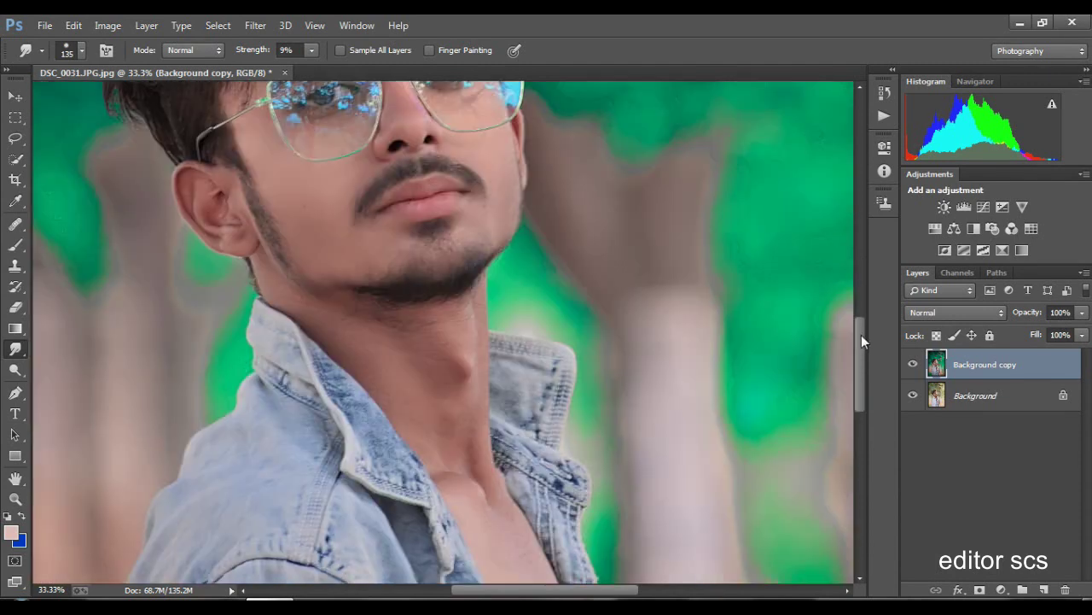
right_click(489, 363)
key("Escape")
scroll(484, 332, "down", 3)
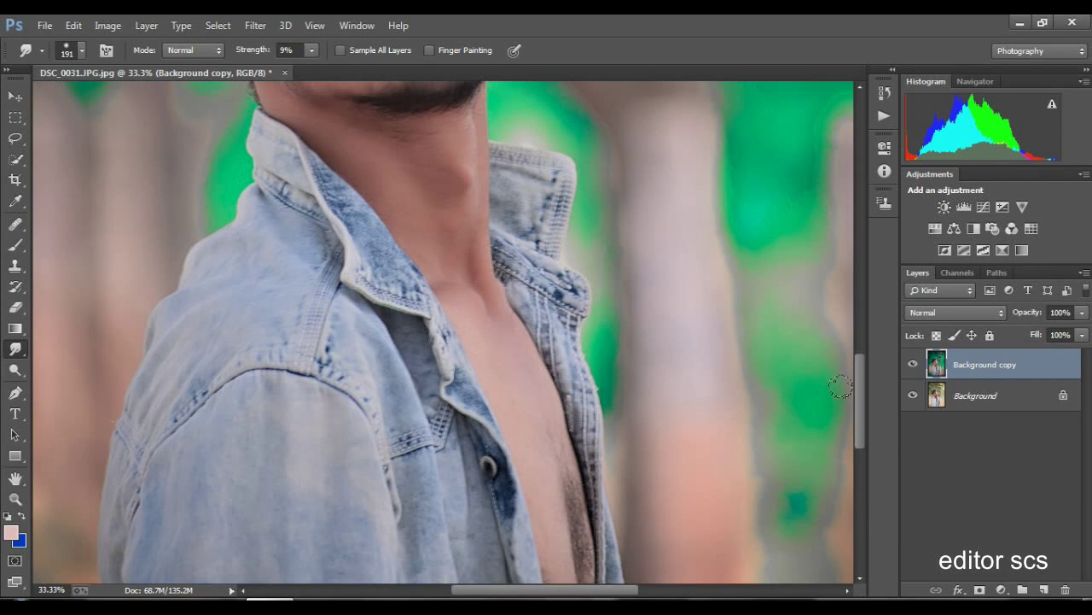
scroll(840, 387, "down", 3)
scroll(858, 467, "down", 3)
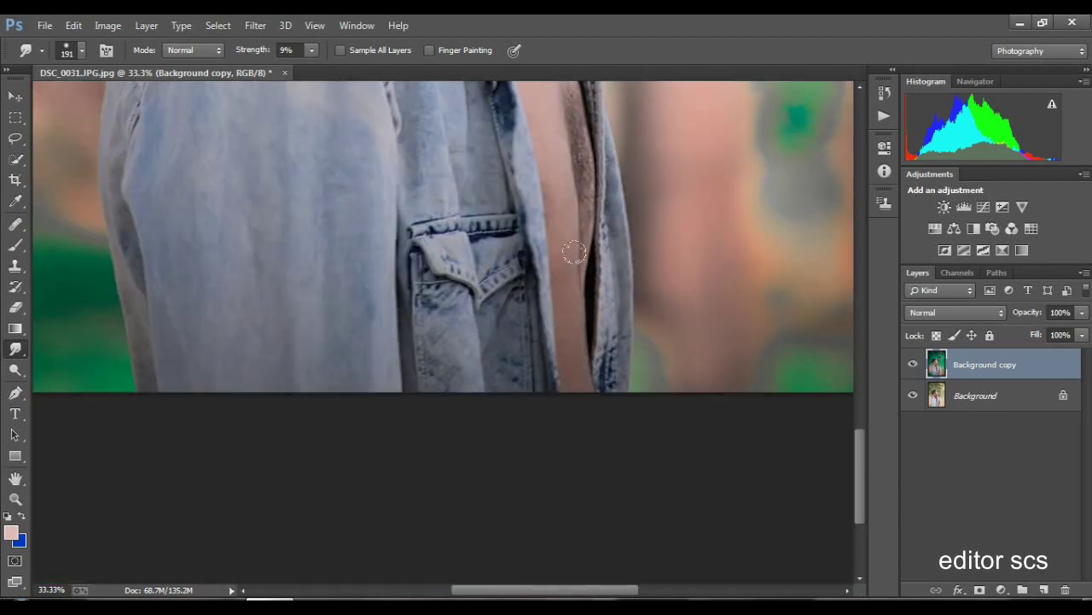
key("ctrl+minus")
key("ctrl+minus")
key("ctrl+minus")
key("ctrl+minus")
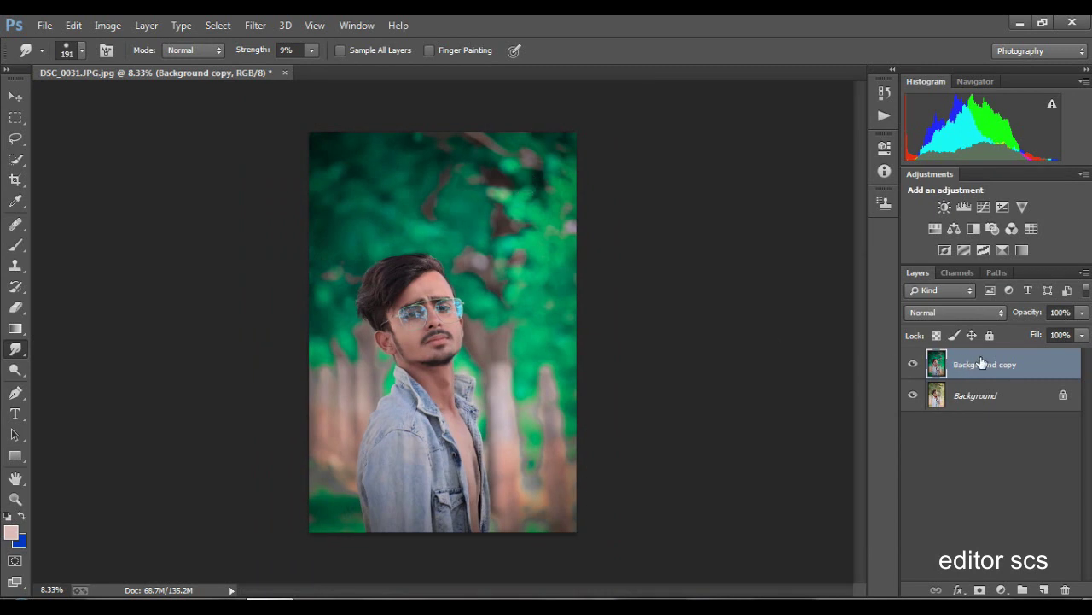
- Apply a subtle Oil Paint filter: Stylization 1.29, Cleanliness 1.4, Scale 0.1, Bristle Detail, Angle and Shine 0
left_click(254, 25)
left_click(329, 165)
left_click(892, 252)
left_click(894, 217)
left_click(893, 323)
left_click(893, 357)
left_click(915, 183)
left_click(911, 149)
key("Return")
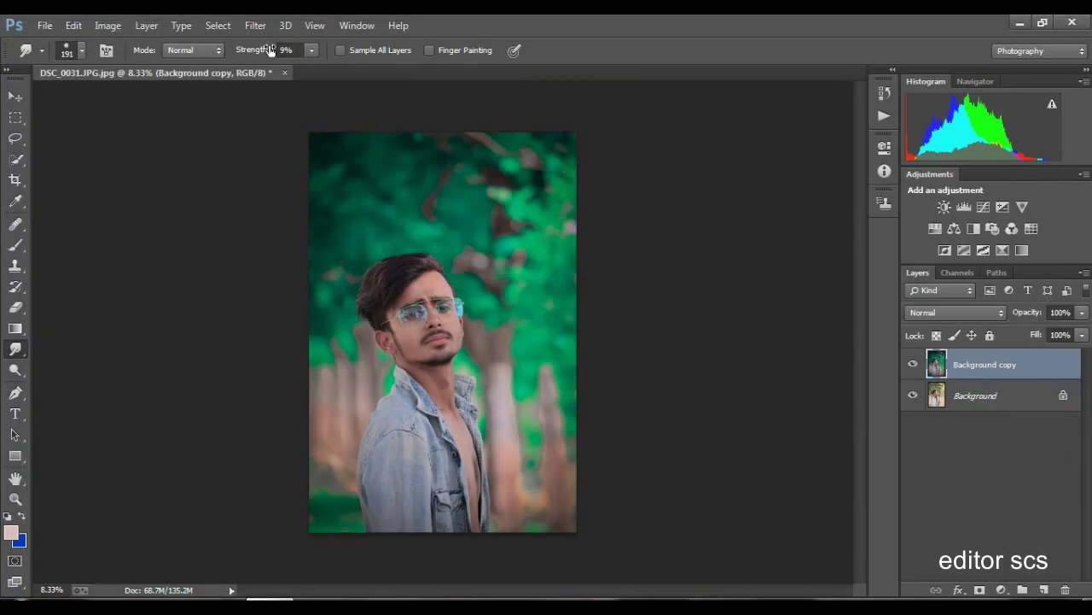
- Apply Sharpener Pro 3 RAW Presharpener, merge it down into Background copy, and compare with the original
left_click(255, 25)
mouse_move(284, 437)
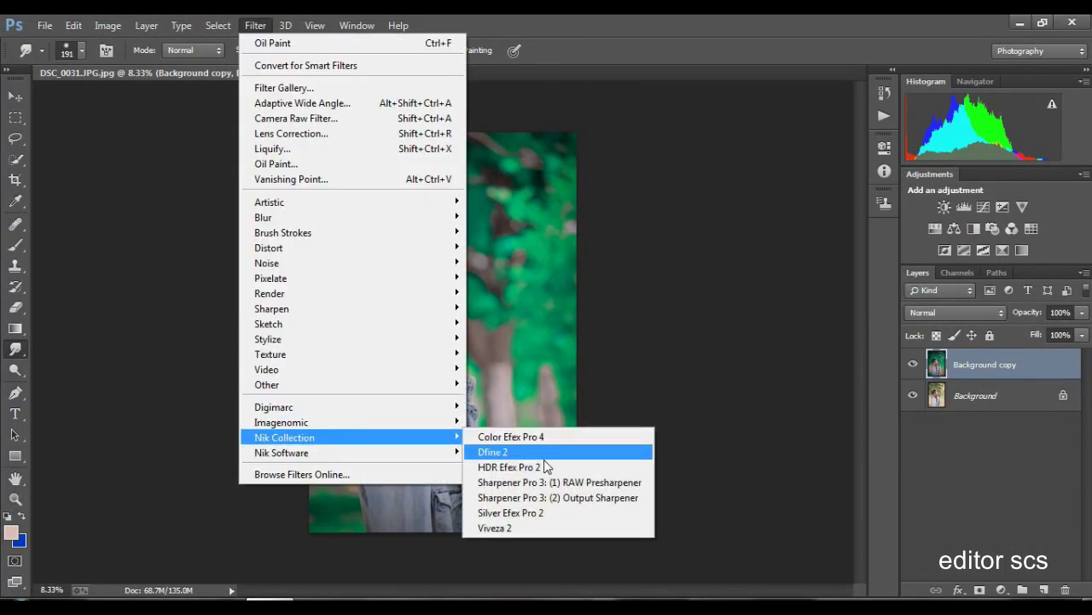
left_click(558, 482)
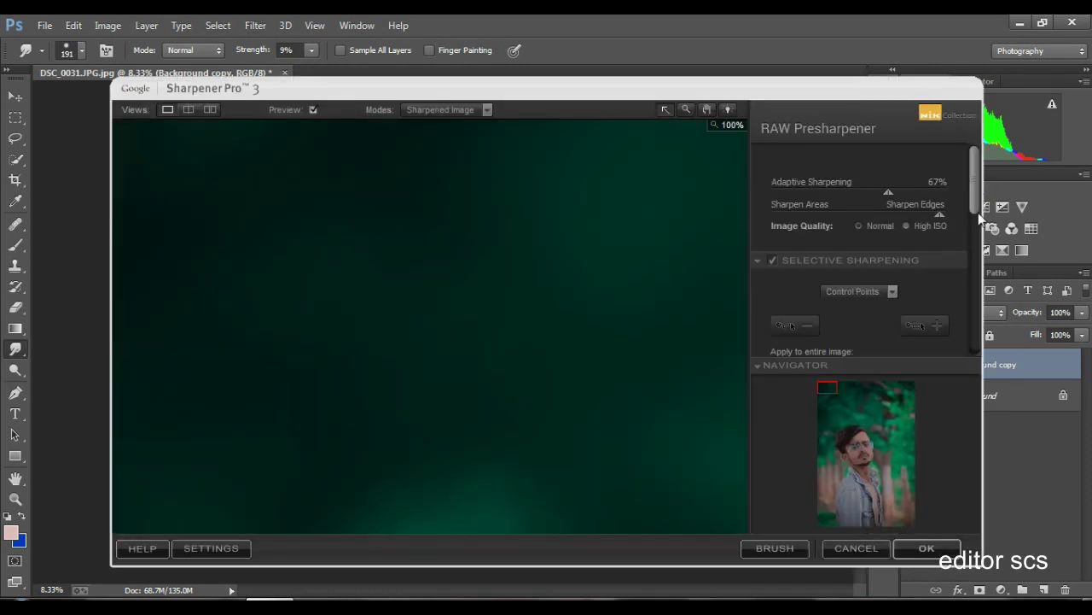
left_click_drag(849, 419, 855, 437)
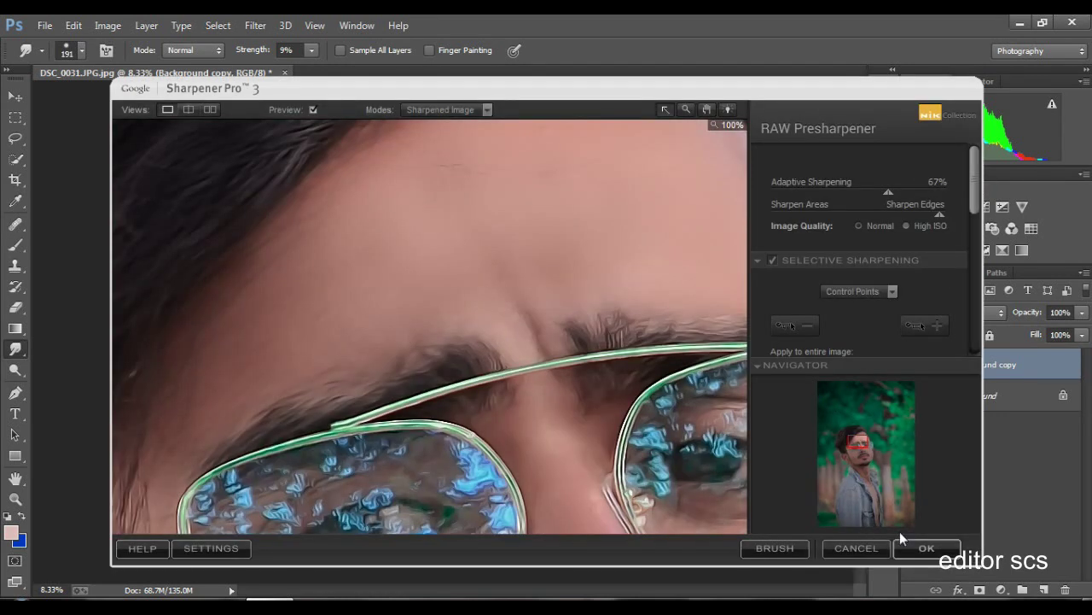
left_click(927, 548)
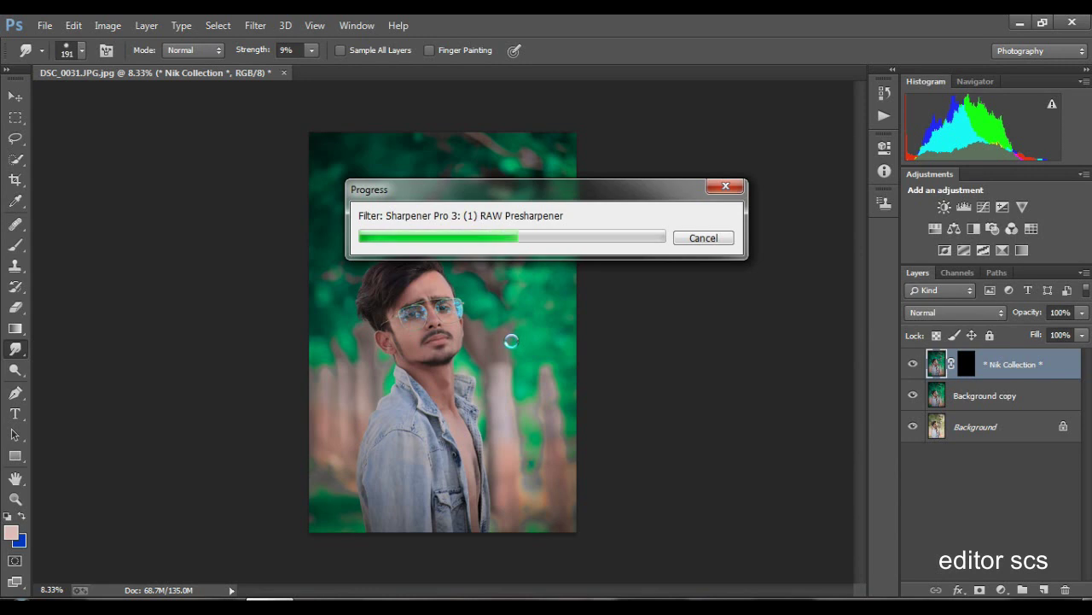
right_click(995, 365)
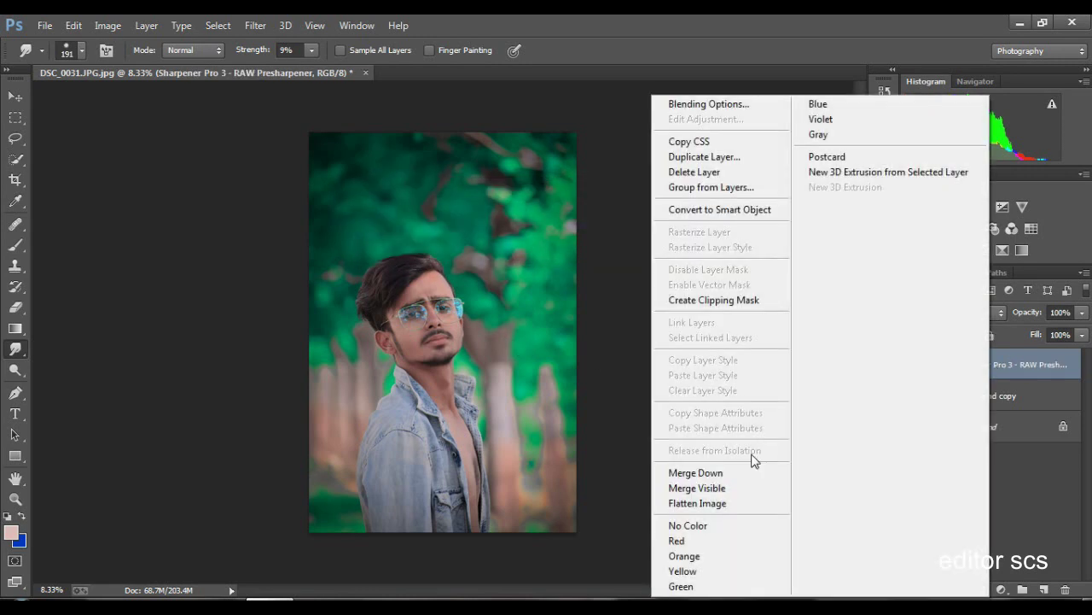
left_click(751, 461)
left_click(913, 365)
- Add a 24 pt 'new look' text layer near the top of the photo
key("t")
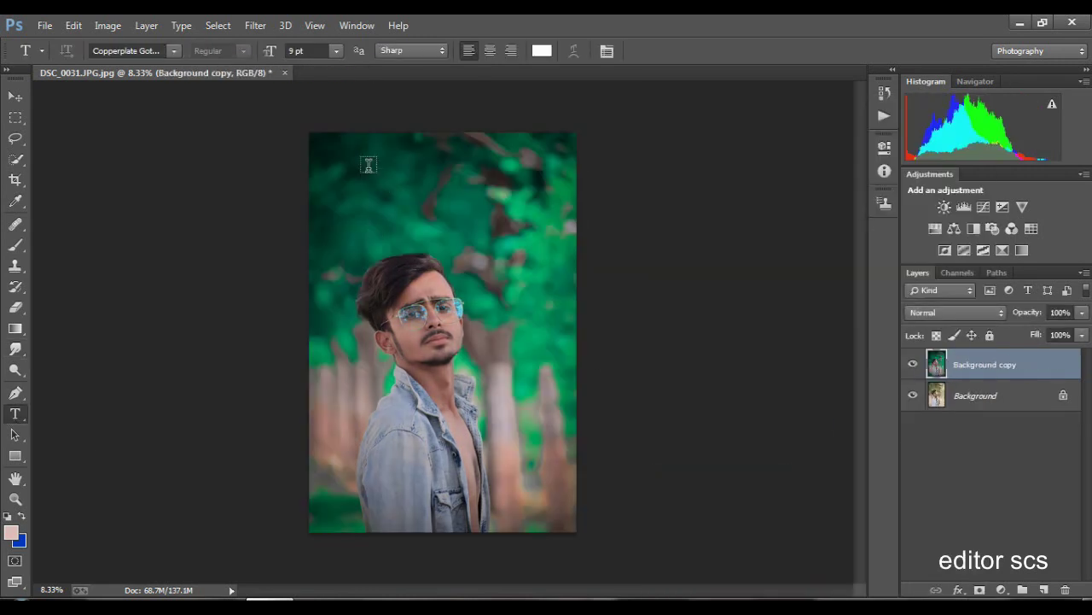
left_click(369, 165)
left_click(336, 51)
left_click(332, 236)
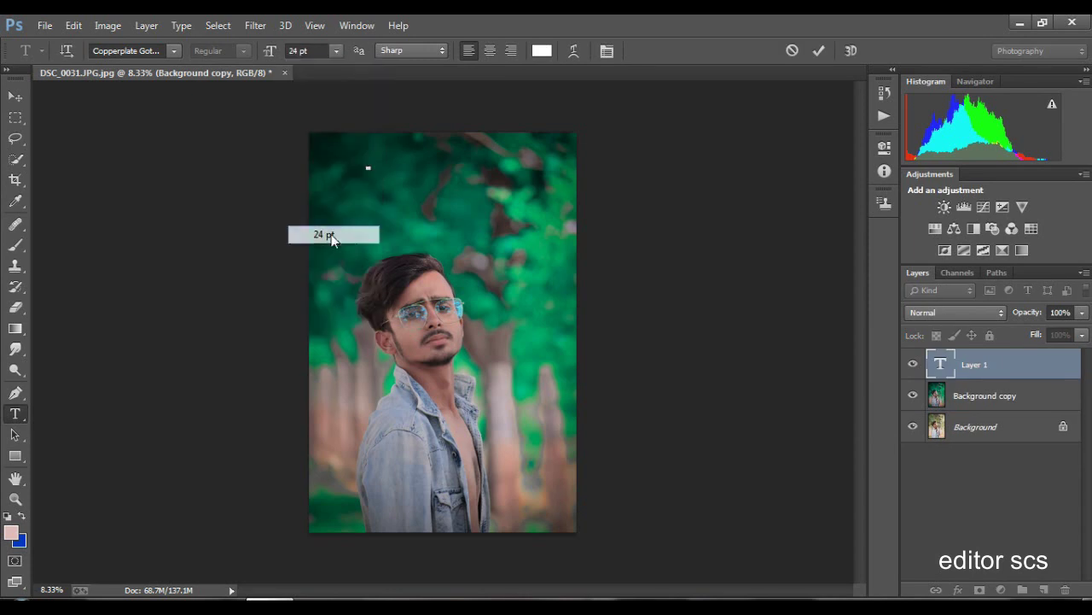
type("editoroo")
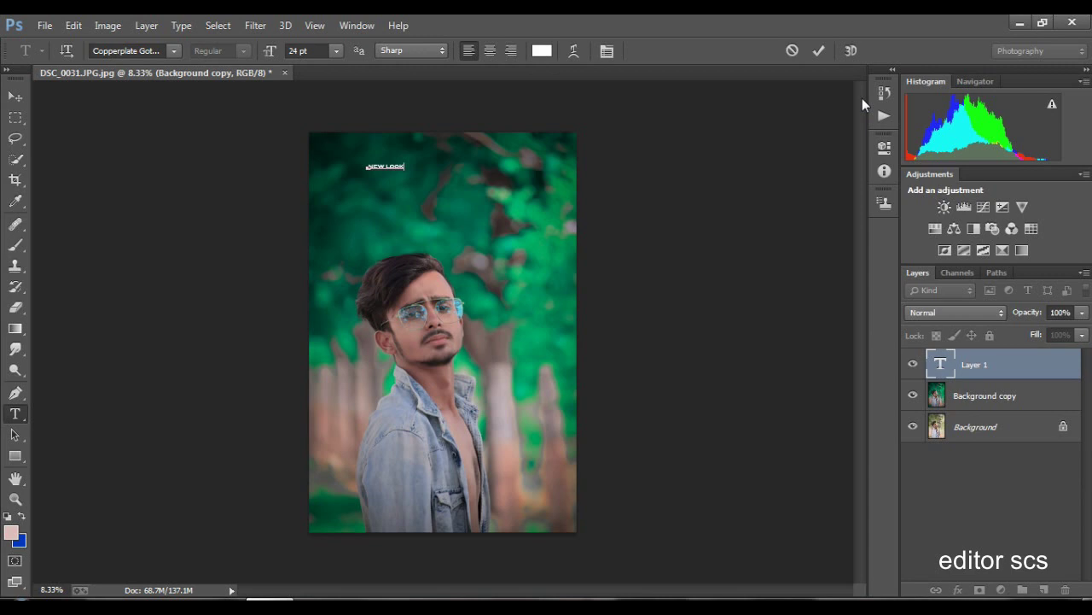
left_click(816, 52)
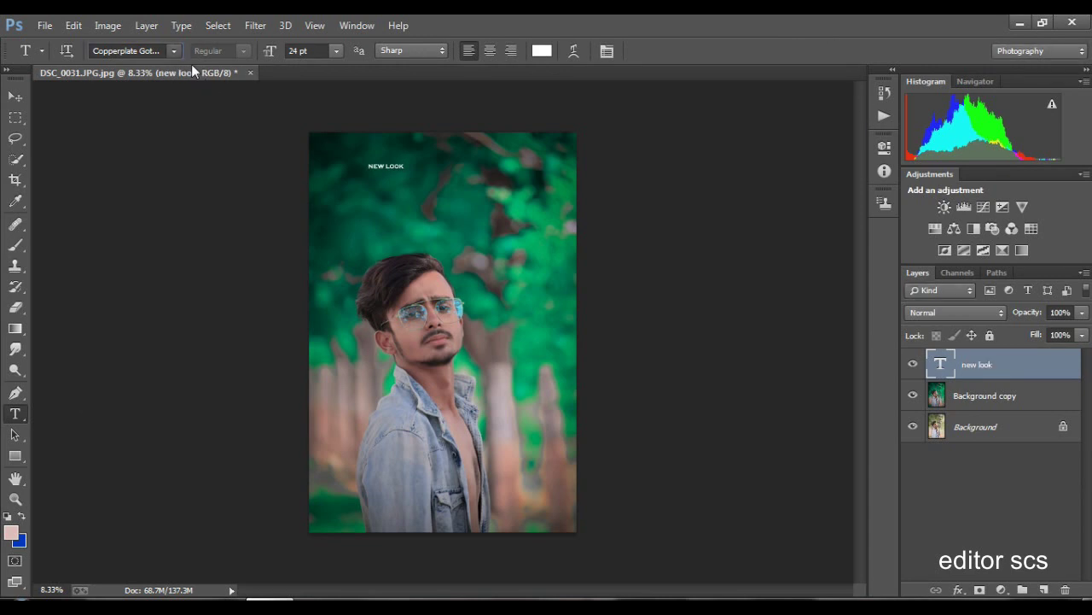
- Change the text font to Segoe Print, trying Forte first, and scale it up across the top
left_click(172, 51)
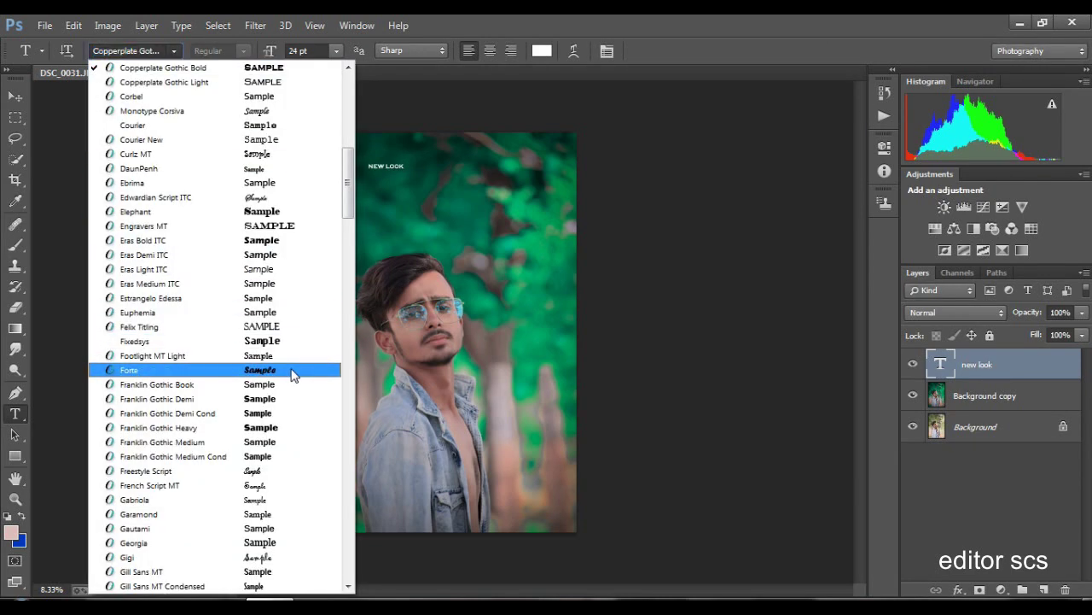
left_click(293, 370)
left_click(174, 51)
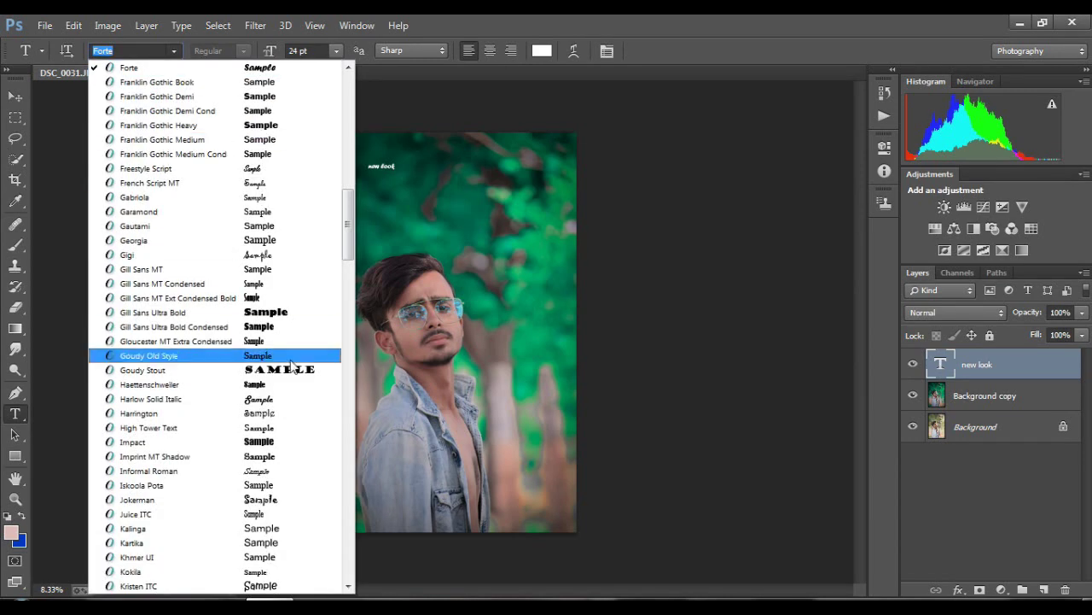
left_click_drag(345, 220, 359, 358)
left_click(303, 433)
key("ctrl+t")
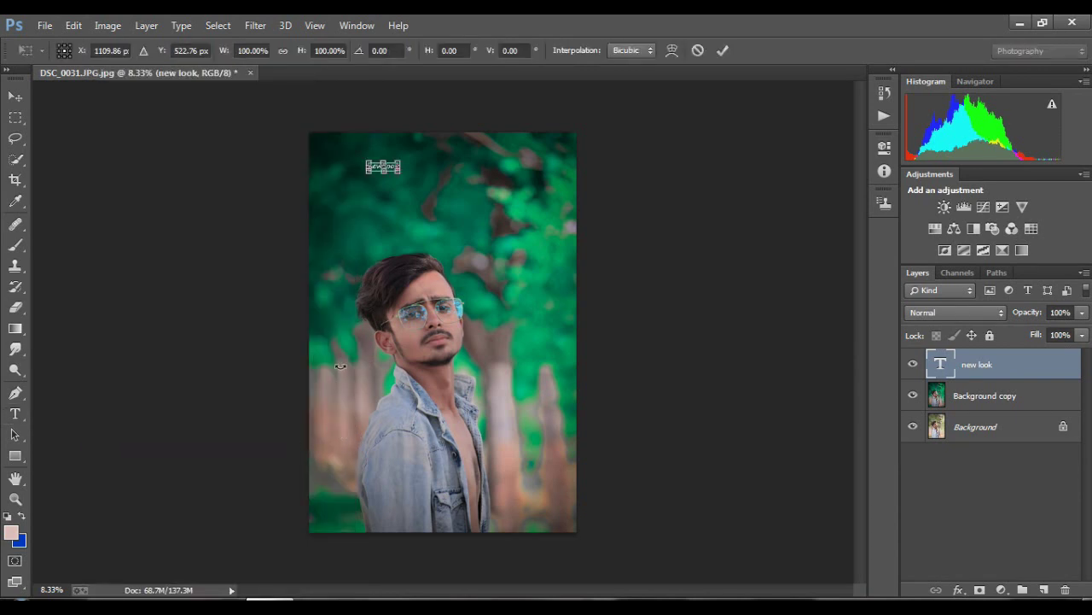
left_click_drag(402, 175, 502, 187)
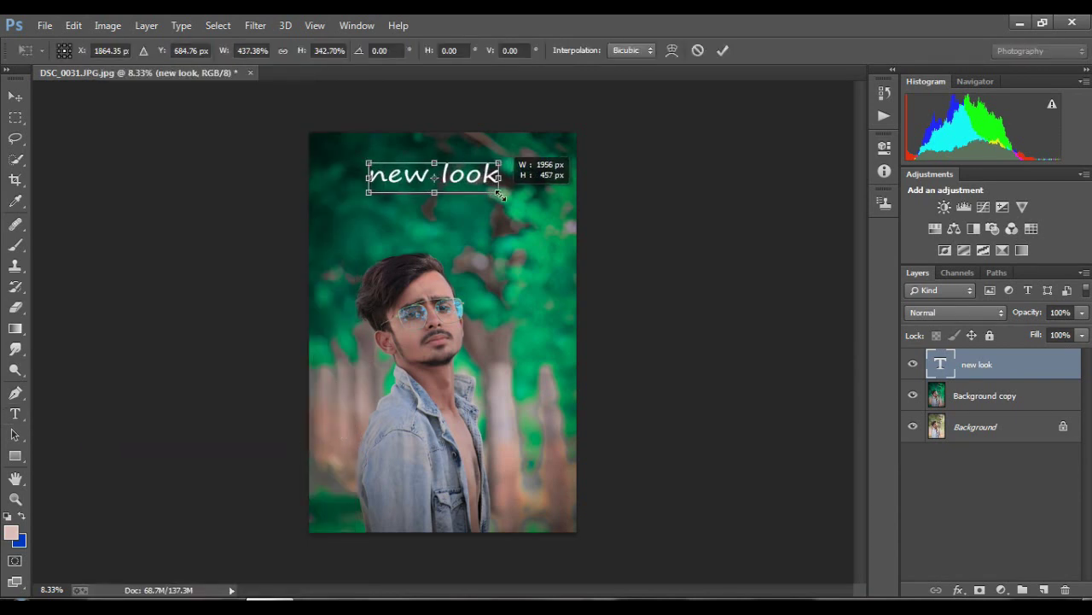